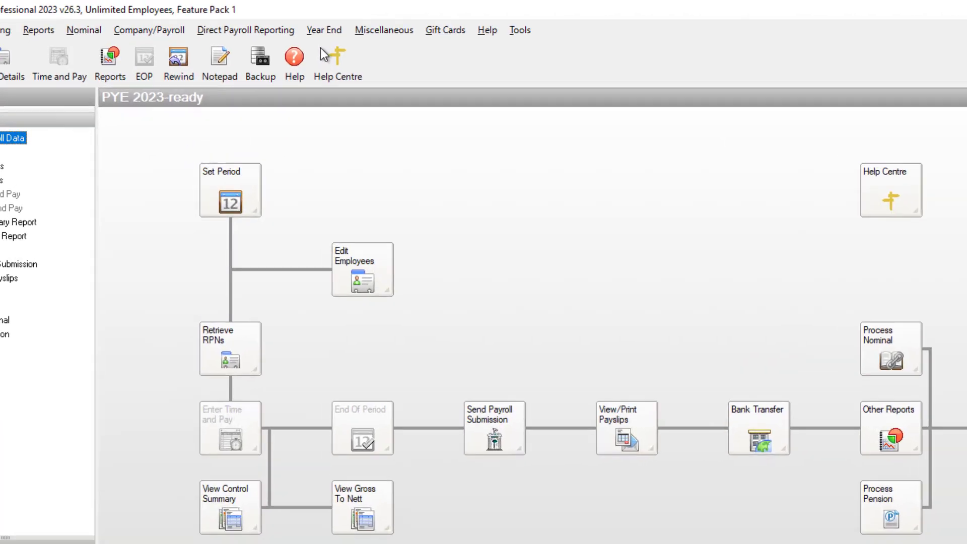
- Run Set up 2024 Tax Year from the Year End menu to copy PAYEMOD into Sage Payroll 2024
{"action": "left_click", "coordinate": [320, 23]}
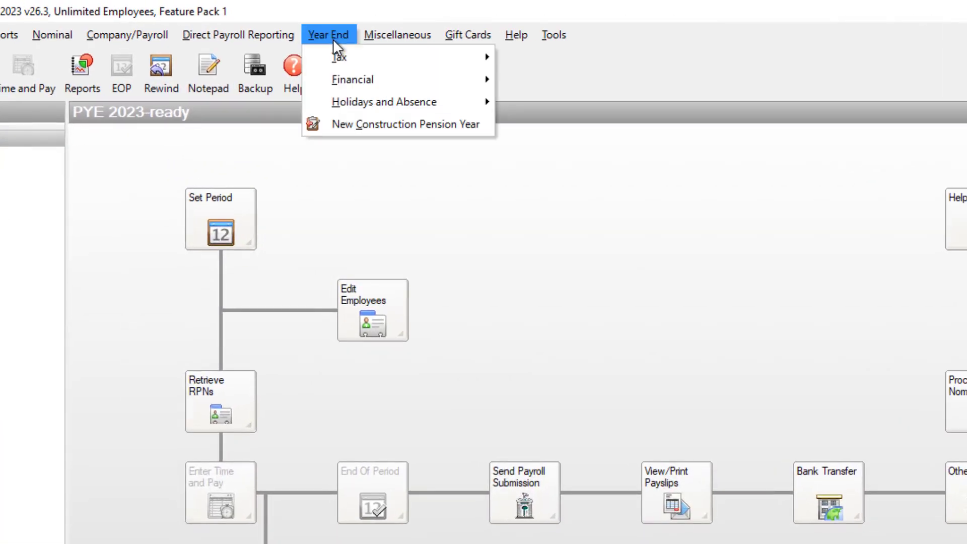
{"action": "mouse_move", "coordinate": [380, 59]}
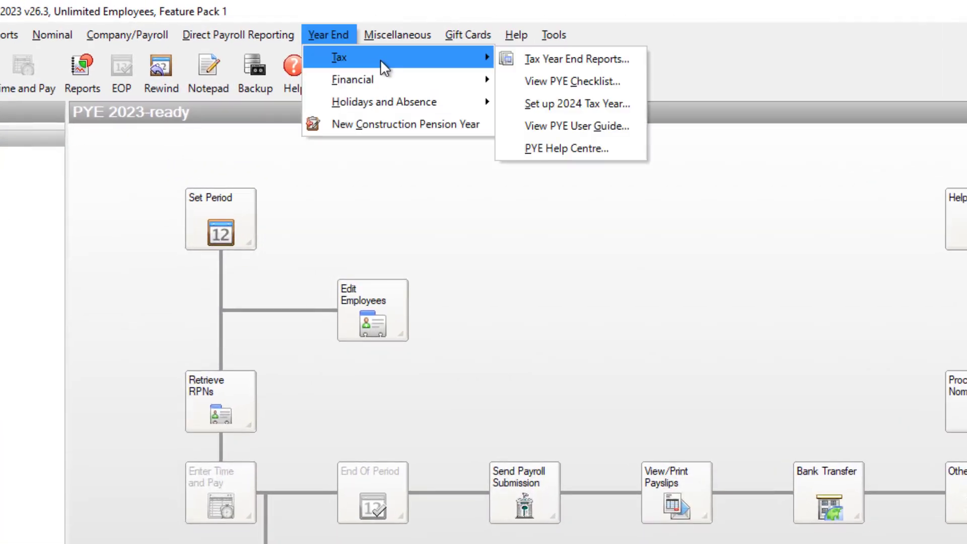
{"action": "left_click", "coordinate": [585, 104]}
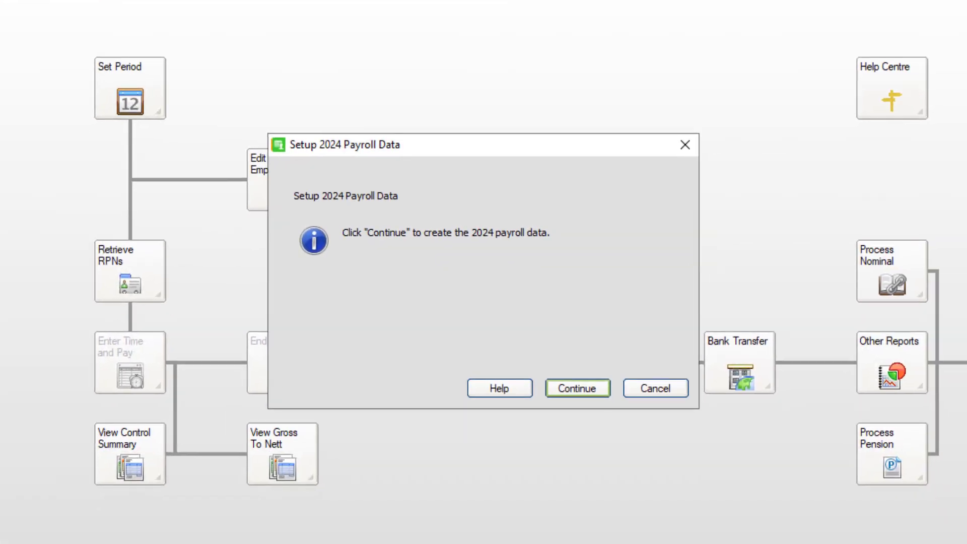
{"action": "left_click", "coordinate": [574, 388]}
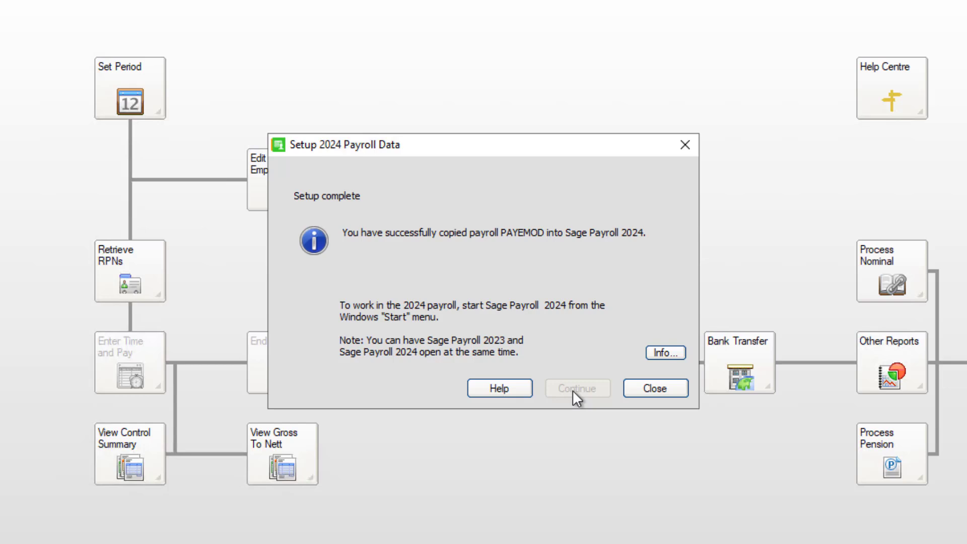
- Launch Sage Payroll 2024 and log in to the PAYEMOD payroll with its payroll password
{"action": "left_click", "coordinate": [658, 391]}
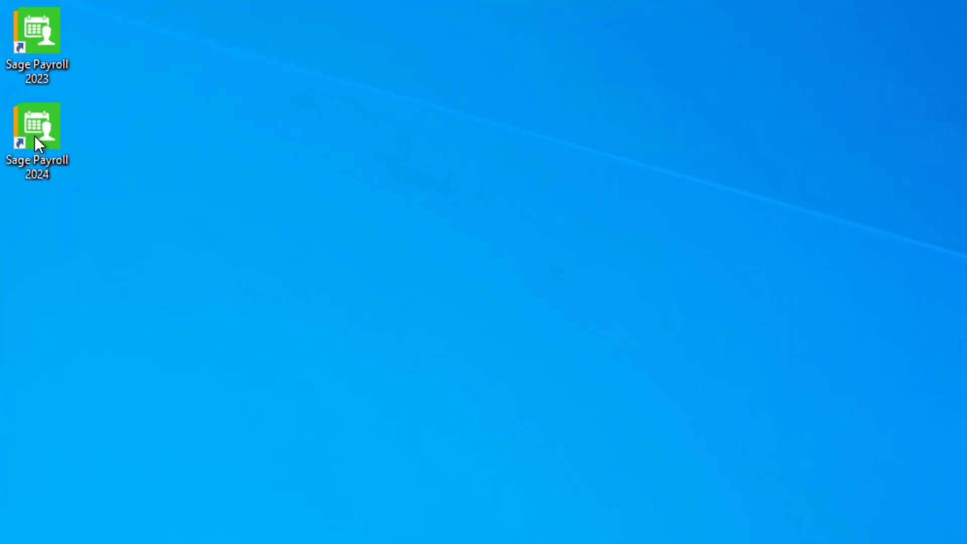
{"action": "double_click", "coordinate": [20, 84]}
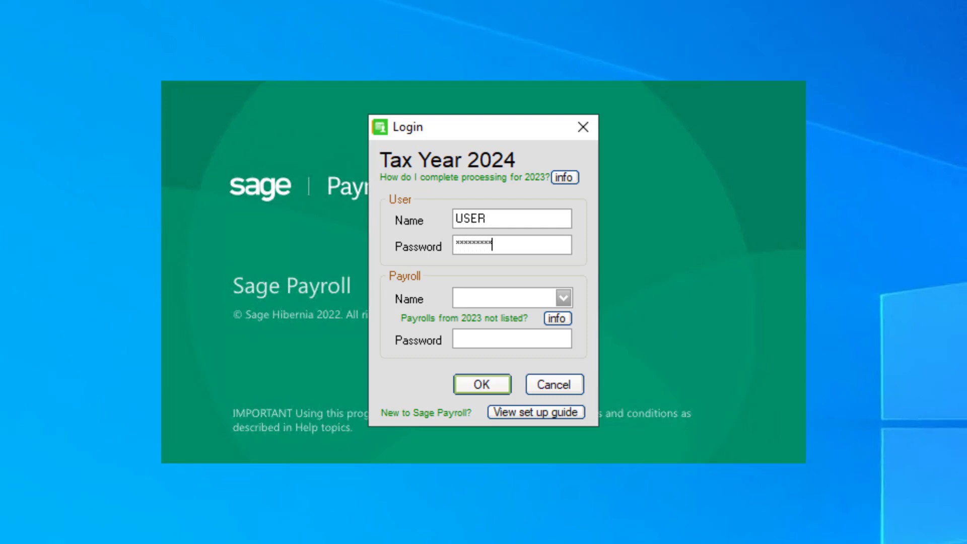
{"action": "left_click", "coordinate": [564, 297]}
{"action": "left_click", "coordinate": [523, 316]}
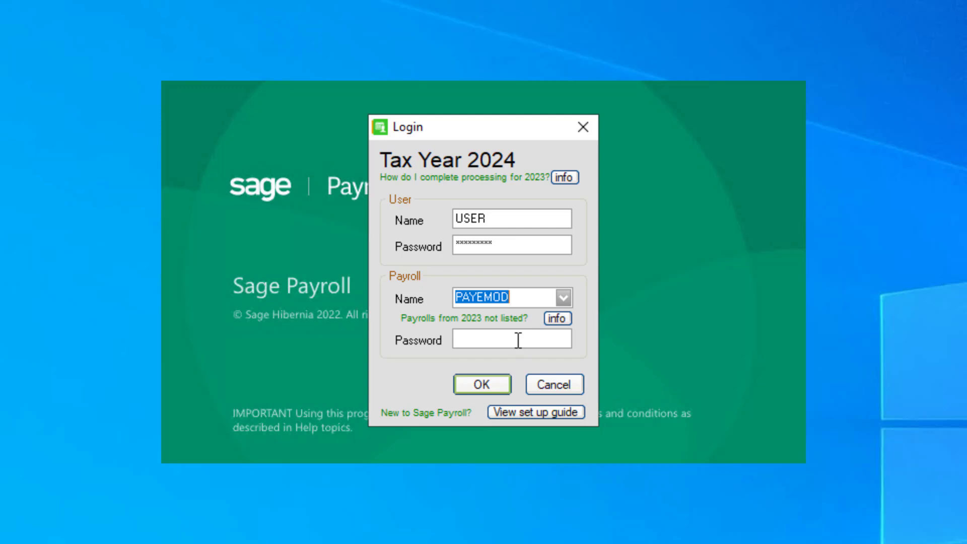
{"action": "left_click", "coordinate": [518, 340]}
{"action": "type", "text": "*********"}
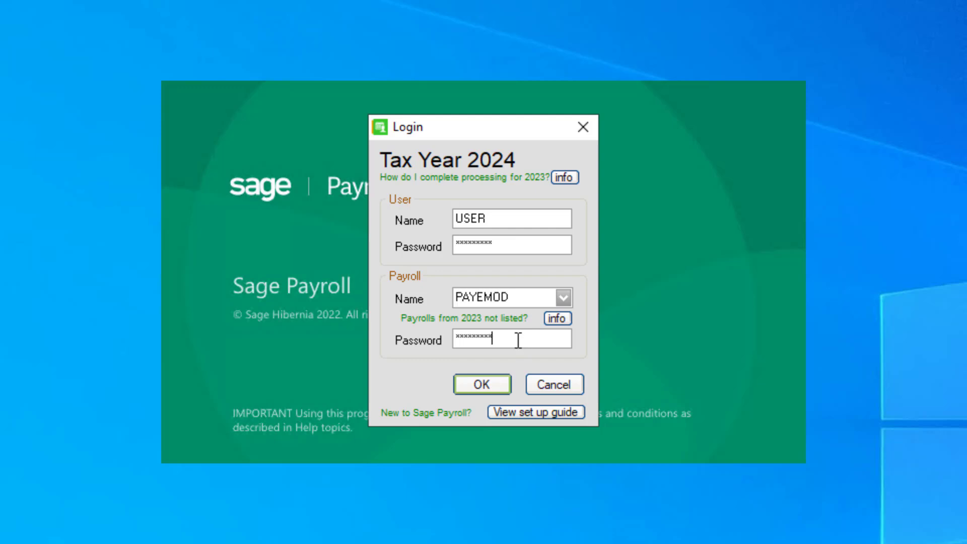
{"action": "left_click", "coordinate": [485, 382]}
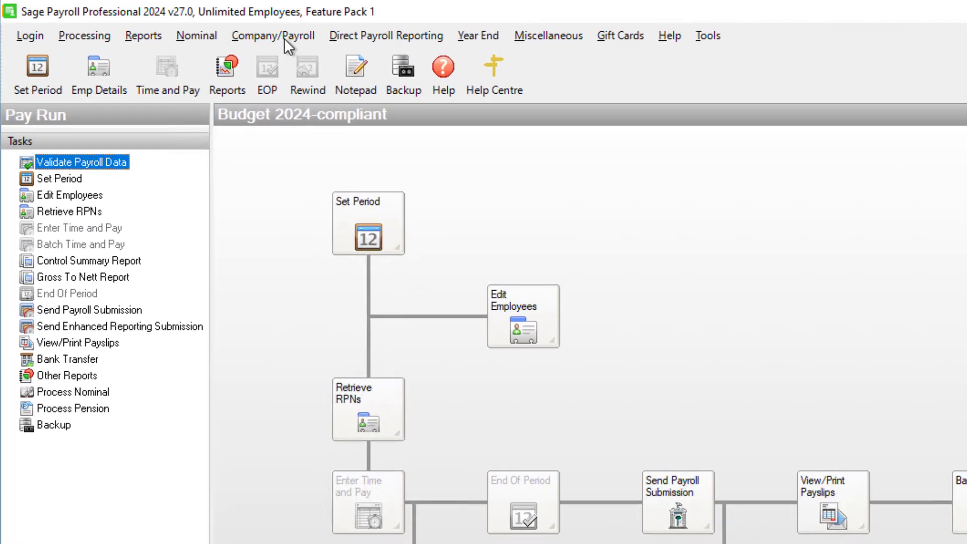
- Open the payroll Calendar and confirm clearing down the 2023 Financial Year balances
{"action": "left_click", "coordinate": [239, 66]}
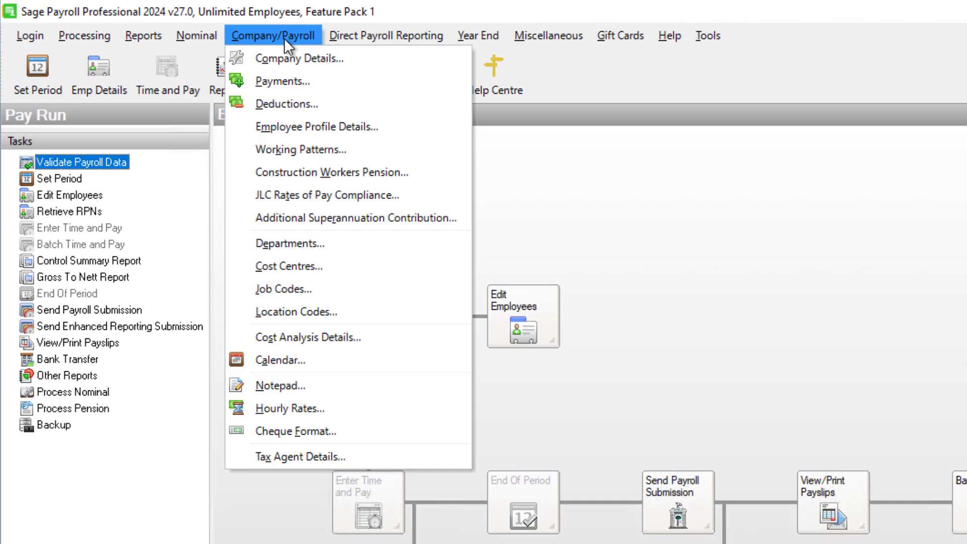
{"action": "left_click", "coordinate": [306, 355]}
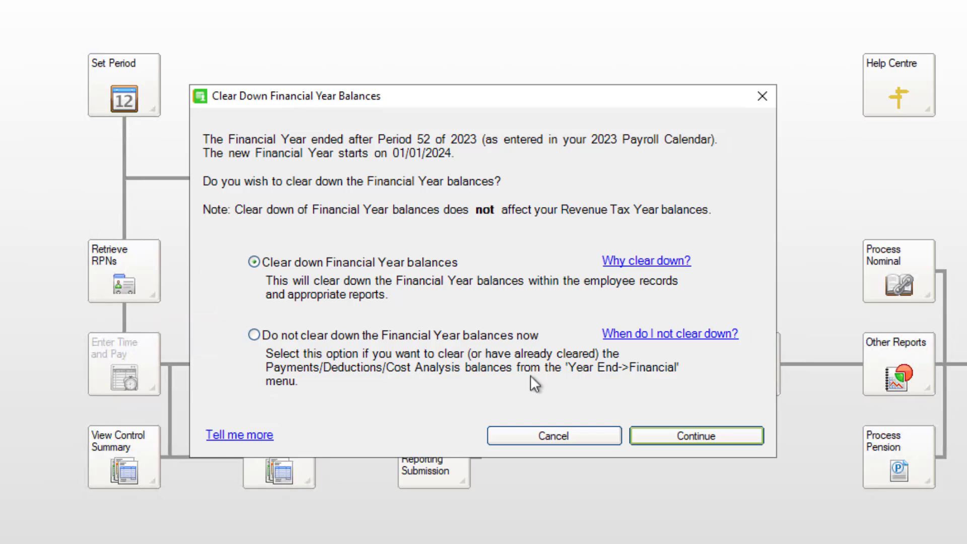
{"action": "left_click", "coordinate": [704, 436]}
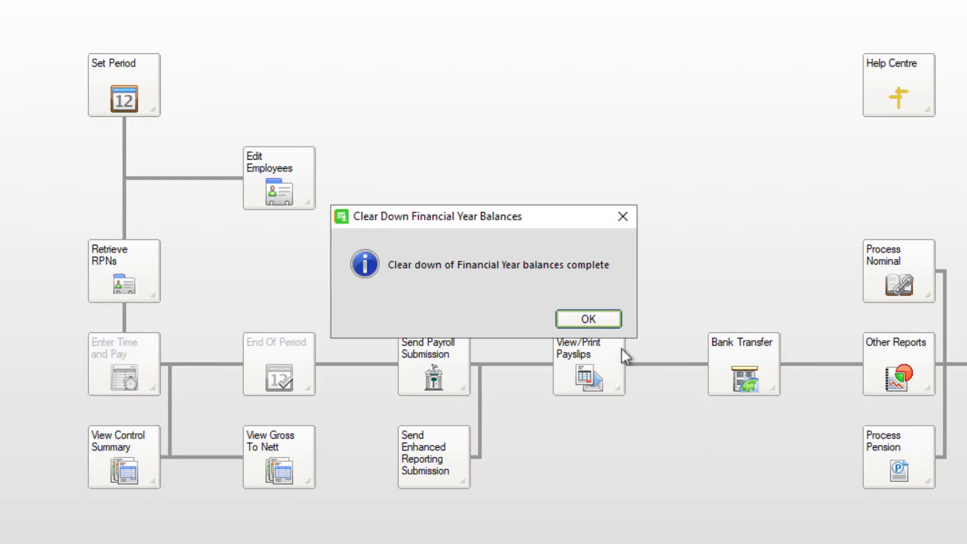
{"action": "left_click", "coordinate": [591, 319]}
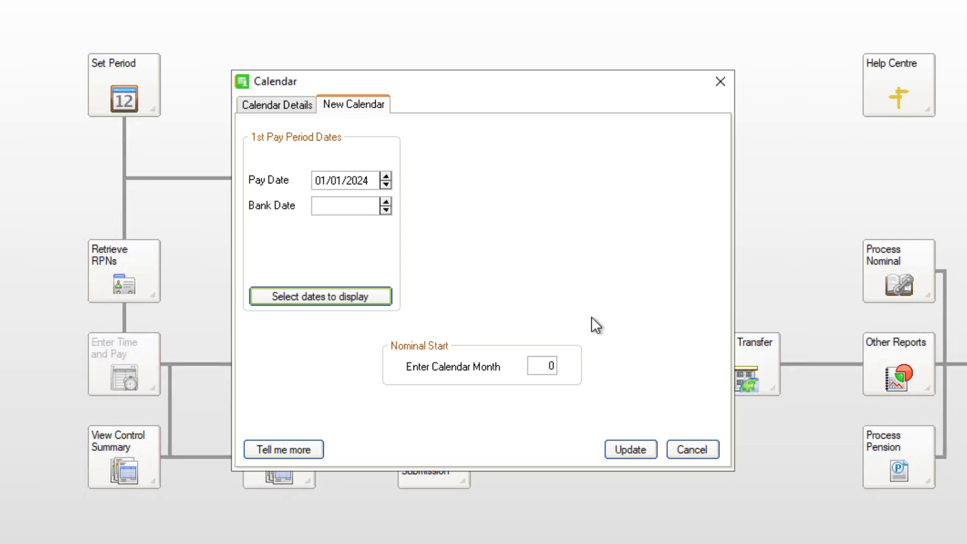
- Set the first pay date to 05/01/2024, generate the weekly calendar and save it
{"action": "left_click", "coordinate": [338, 177]}
{"action": "type", "text": "05/01/2024"}
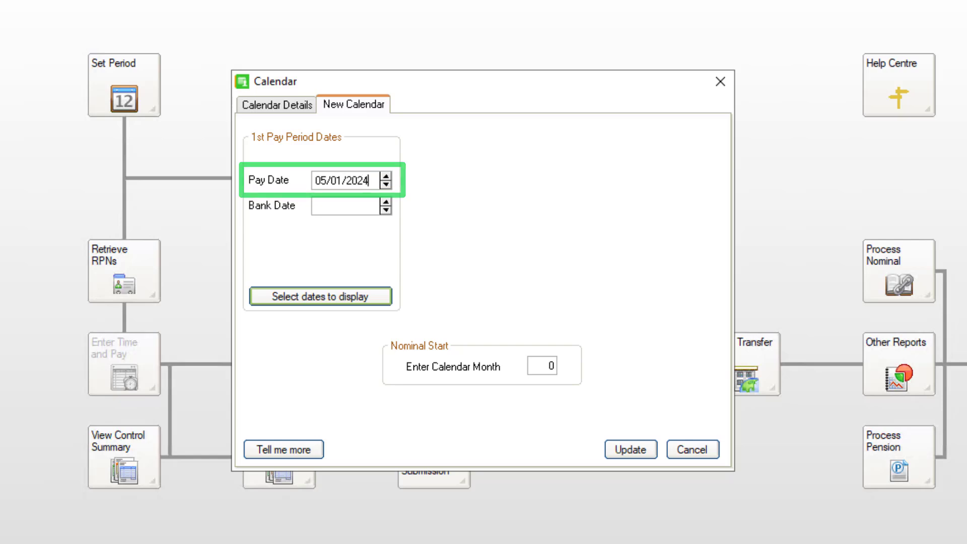
{"action": "left_click", "coordinate": [315, 206]}
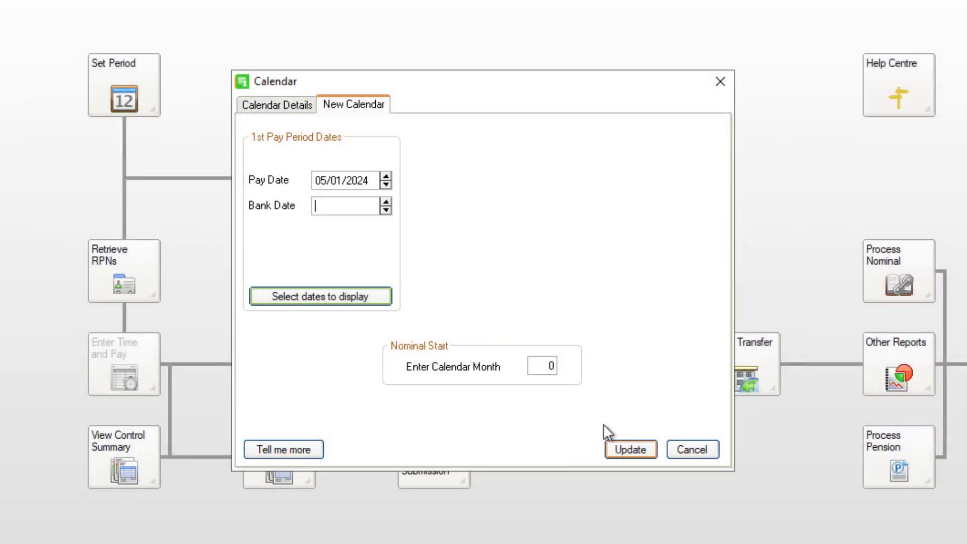
{"action": "left_click", "coordinate": [633, 448]}
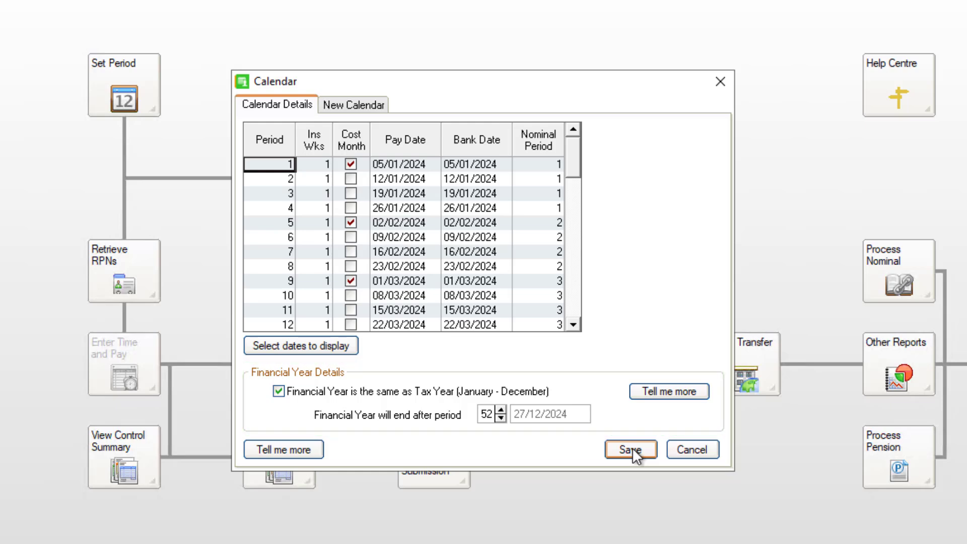
{"action": "left_click", "coordinate": [631, 449]}
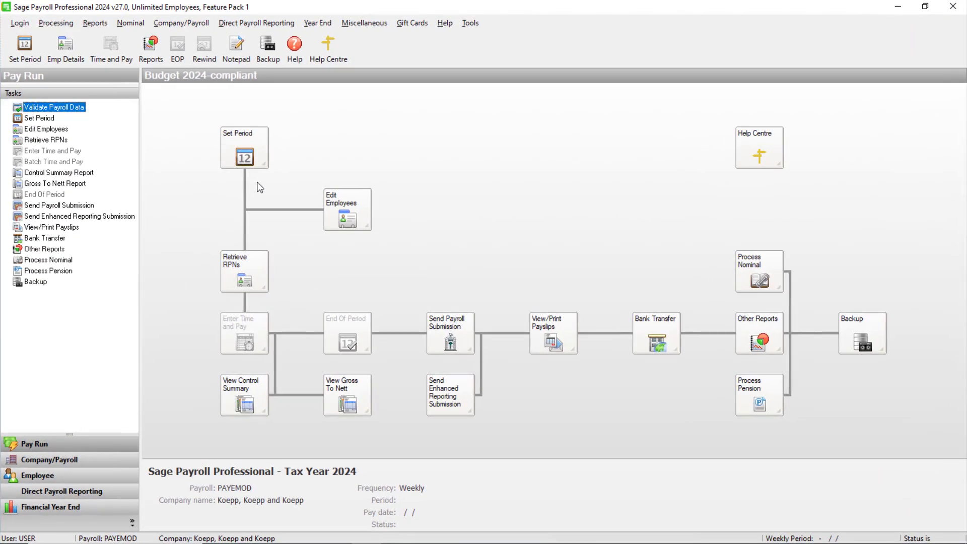
- Set the new period to period 1 with pay date 05/01/2024
{"action": "left_click", "coordinate": [246, 154]}
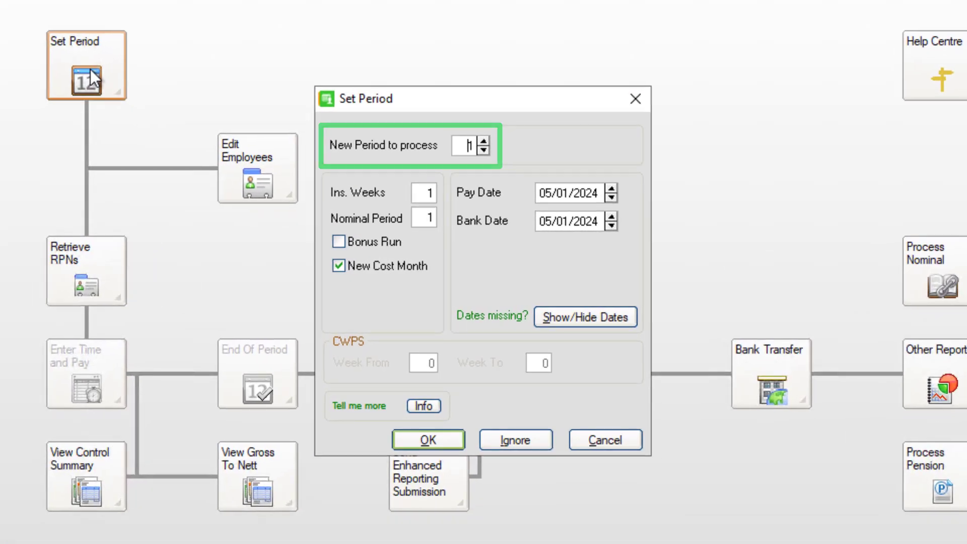
{"action": "key", "text": "Tab"}
{"action": "key", "text": "Tab"}
{"action": "key", "text": "Tab"}
{"action": "key", "text": "Tab"}
{"action": "key", "text": "Tab"}
{"action": "key", "text": "Tab"}
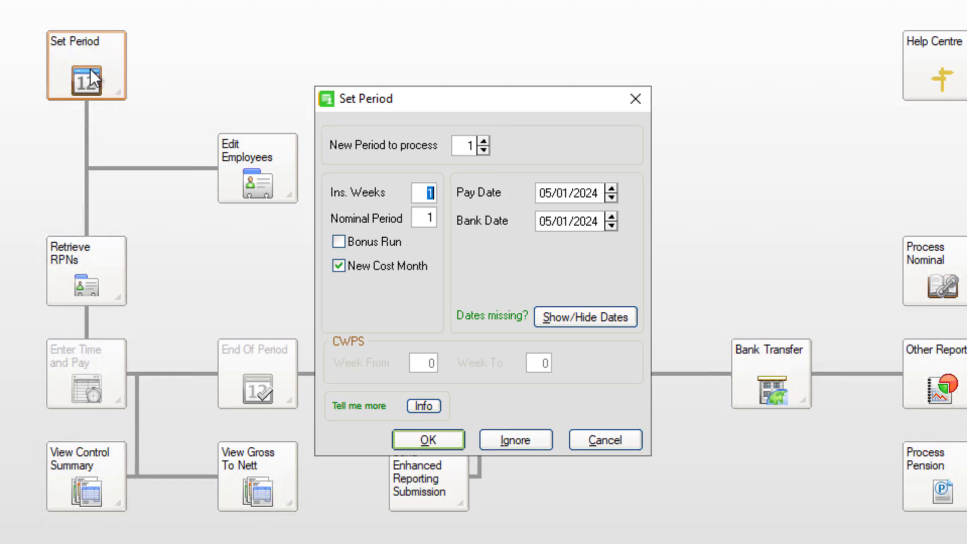
{"action": "key", "text": "Tab"}
{"action": "key", "text": "Tab"}
{"action": "key", "text": "Tab"}
{"action": "left_click", "coordinate": [428, 440]}
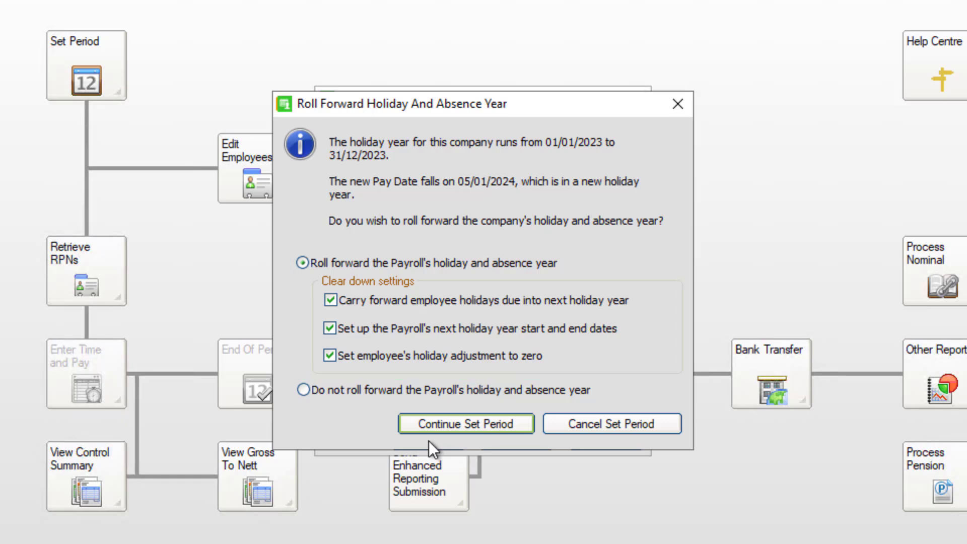
- Roll the holiday year forward and import all nine retrieved RPNs for period 1
{"action": "left_click", "coordinate": [456, 428]}
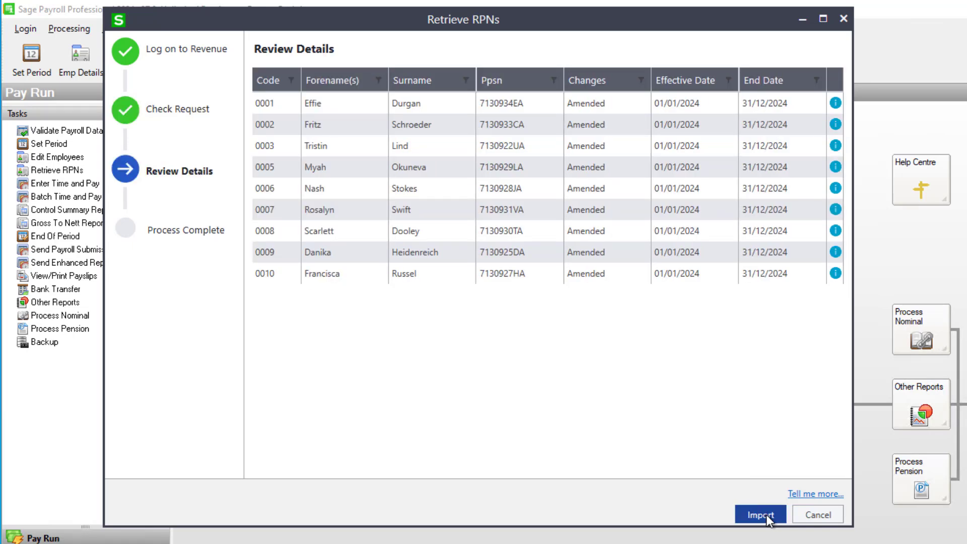
{"action": "left_click", "coordinate": [766, 515]}
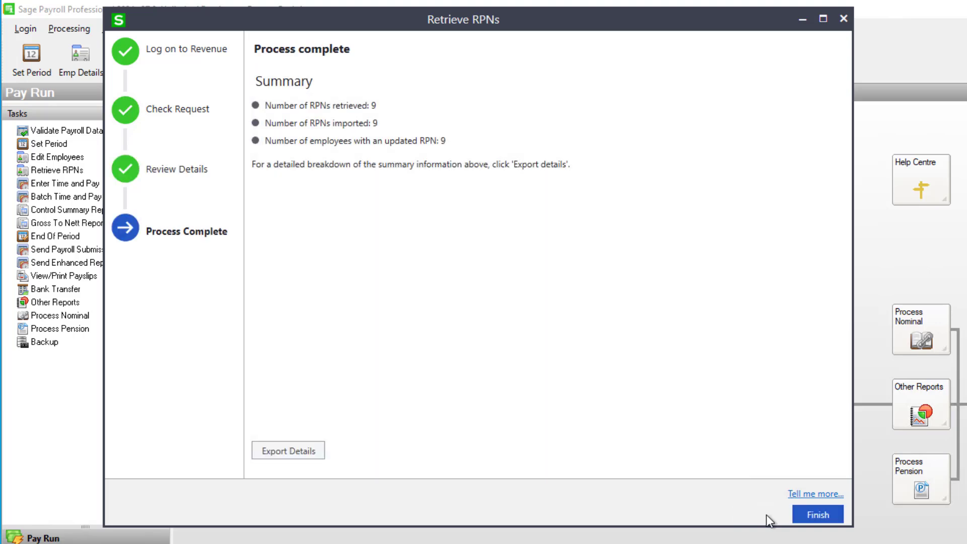
{"action": "left_click", "coordinate": [816, 515]}
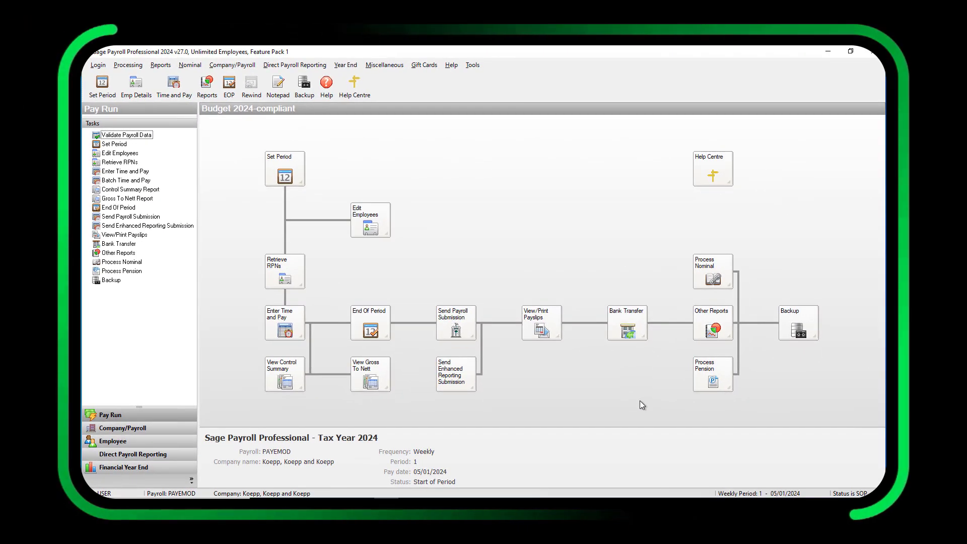